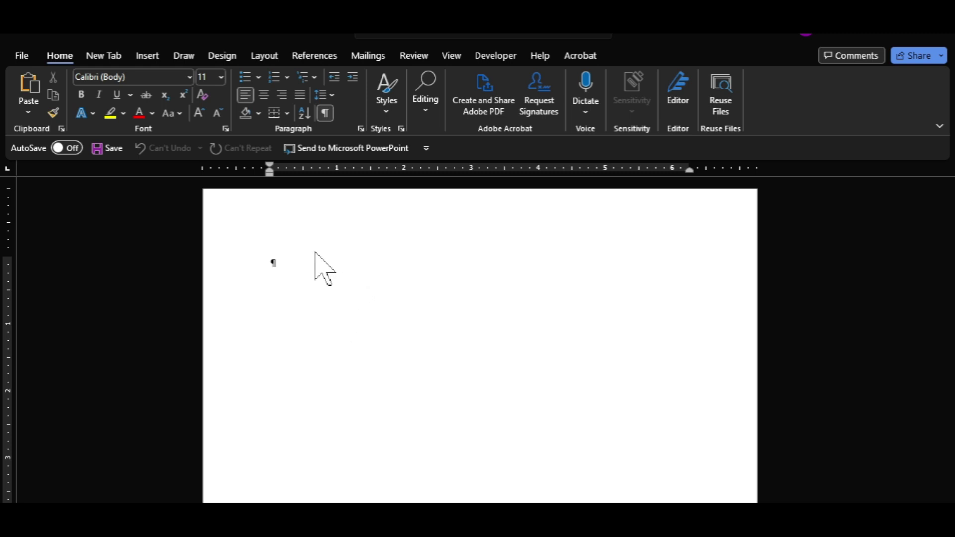
# Generate five sample paragraphs on the blank page with the =rand() formula.
pyautogui.write('=rand(')
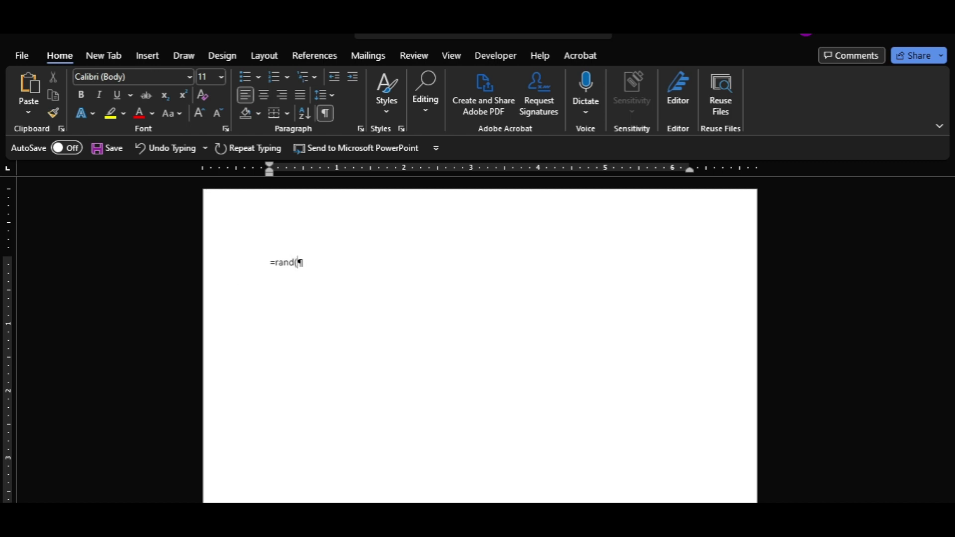
pyautogui.write(')')
pyautogui.press('Return')
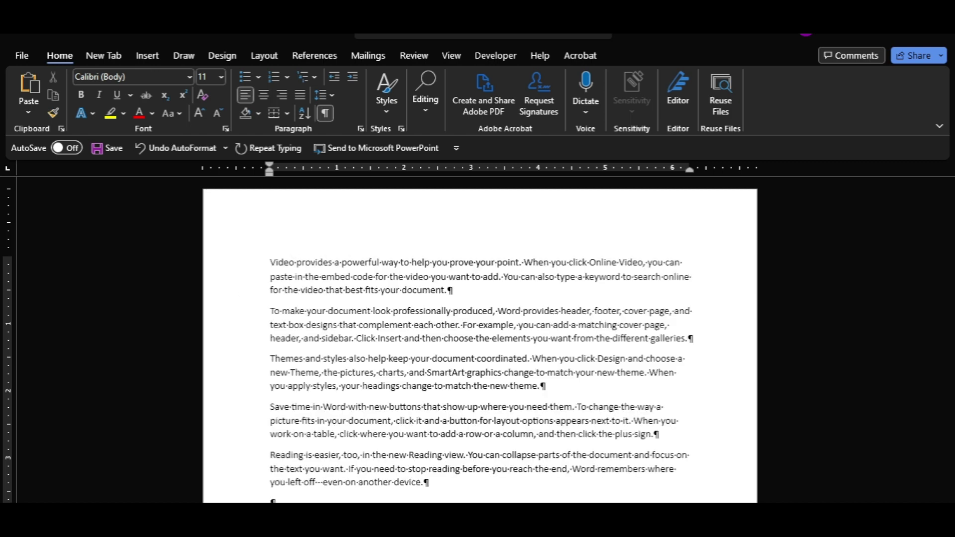
# Select all five sample paragraphs and show the Font name list.
pyautogui.moveTo(275, 262); pyautogui.dragTo(416, 453)
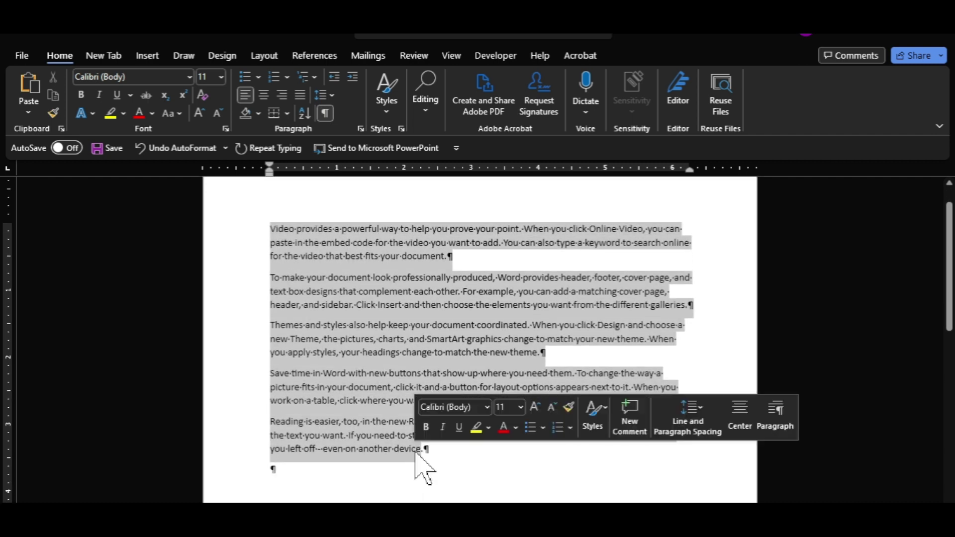
pyautogui.click(189, 78)
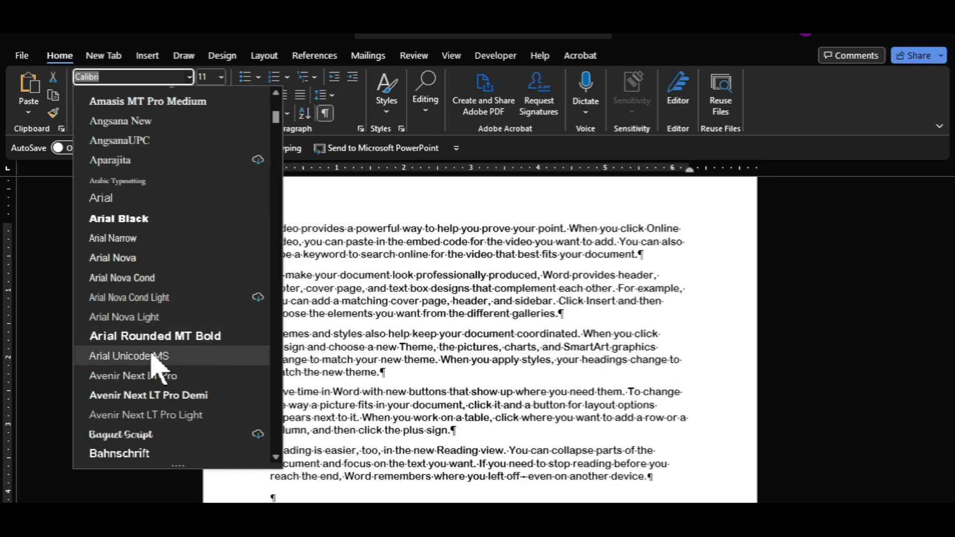
# Apply the Calibri font to all the sample text, keeping the size unchanged.
pyautogui.scroll(-12, 153, 370)
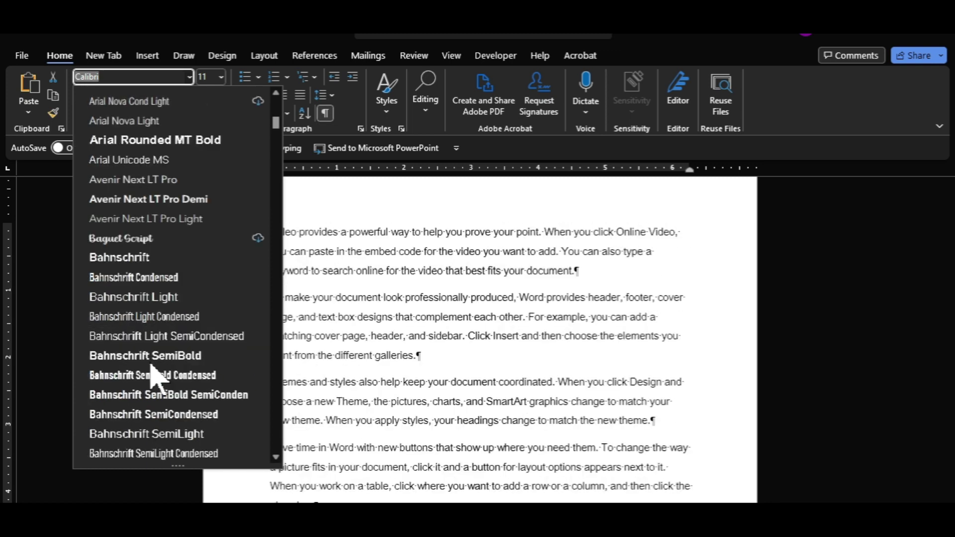
pyautogui.scroll(-3, 153, 371)
pyautogui.click(206, 393)
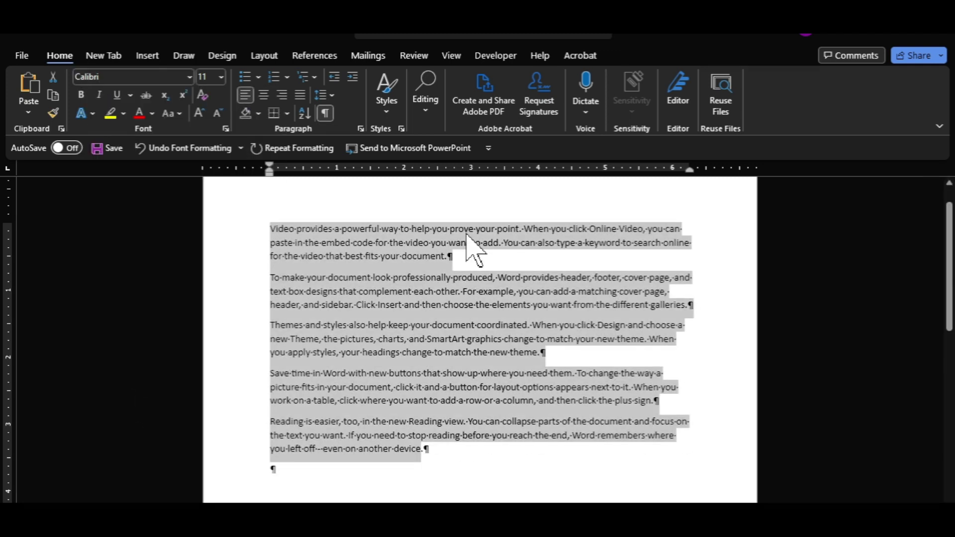
pyautogui.click(221, 77)
pyautogui.press('Escape')
# Make the opening phrase bold italic on its own line with the Heading 1 style.
pyautogui.moveTo(270, 228); pyautogui.dragTo(449, 229)
pyautogui.click(80, 95)
pyautogui.click(99, 95)
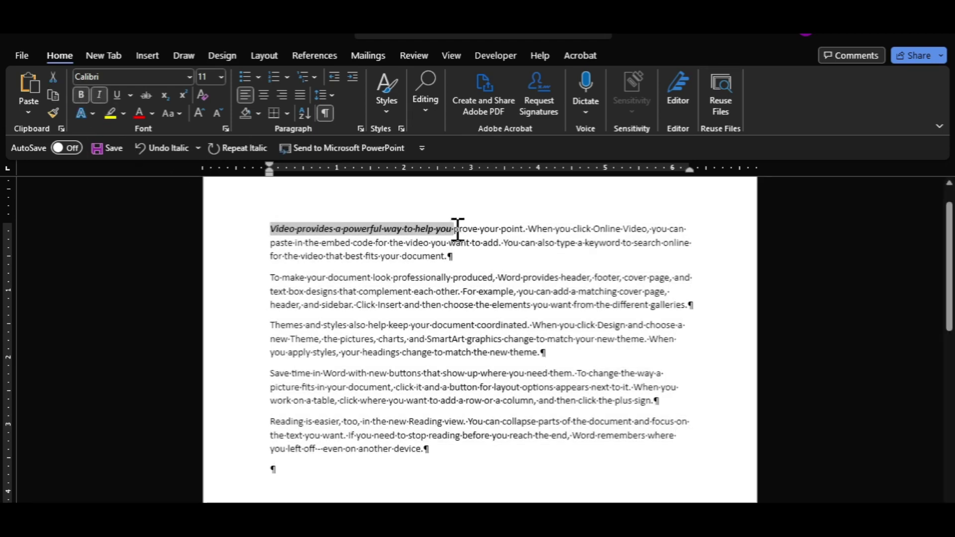
pyautogui.click(458, 229)
pyautogui.press('Return')
pyautogui.tripleClick(462, 231)
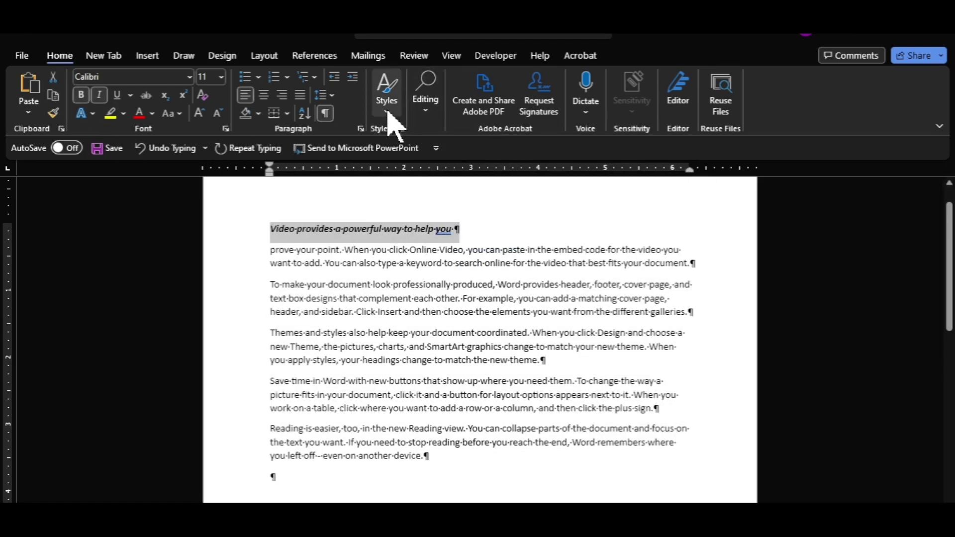
pyautogui.click(387, 100)
pyautogui.click(565, 136)
# Style the 'prove your point' paragraph as a Heading 2 bullet and split it after 'Online'.
pyautogui.tripleClick(514, 273)
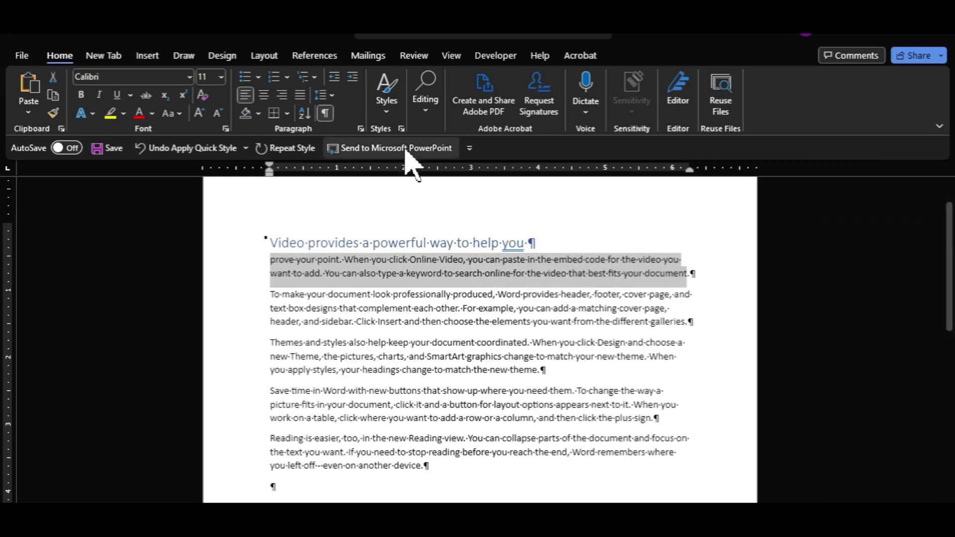
pyautogui.click(386, 99)
pyautogui.click(667, 136)
pyautogui.click(244, 77)
pyautogui.click(499, 264)
pyautogui.press('Return')
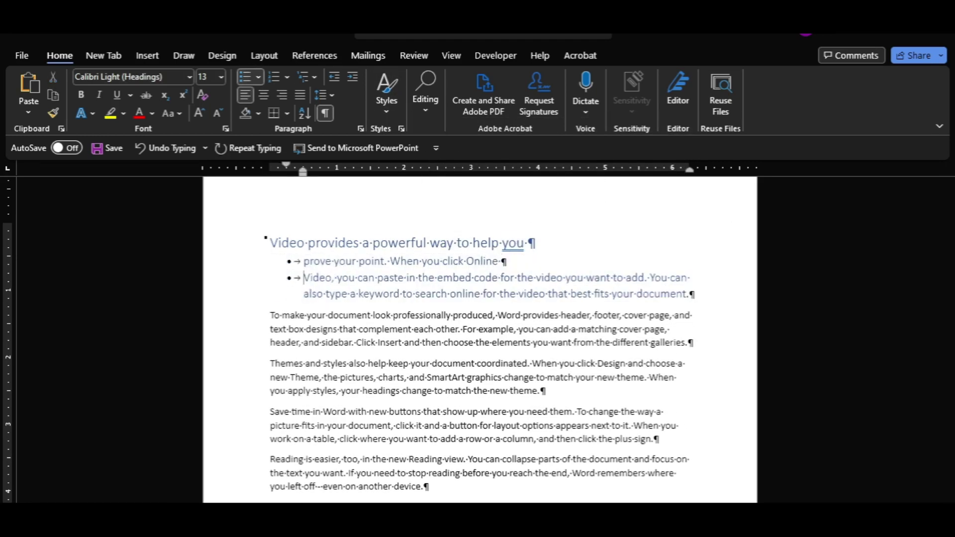
# Split the bullets after 'fo' and 'also t', then number the four items 1. 2. 3. 4.
pyautogui.scroll(1, 509, 315)
pyautogui.click(509, 314)
pyautogui.press('Return')
pyautogui.click(692, 327)
pyautogui.press('Return')
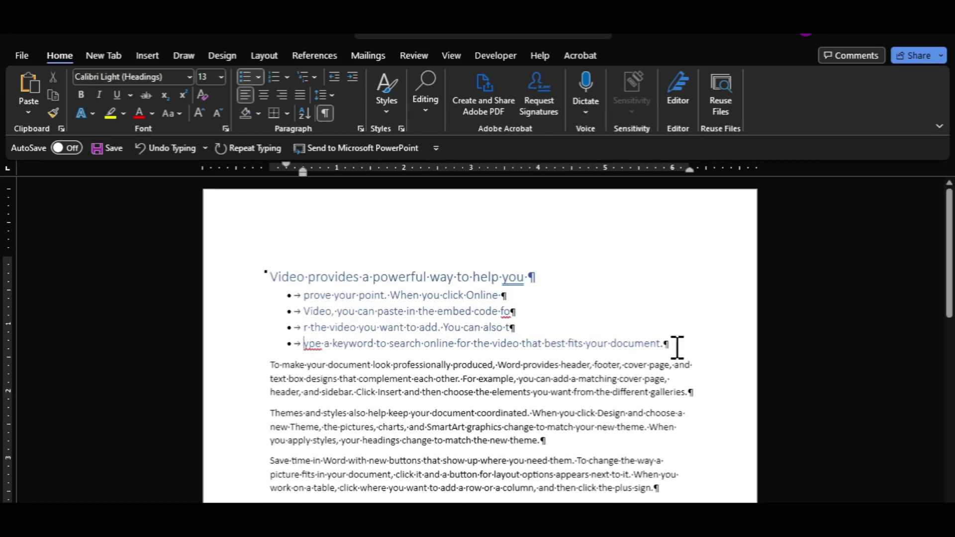
pyautogui.moveTo(672, 345); pyautogui.dragTo(279, 301)
pyautogui.click(287, 77)
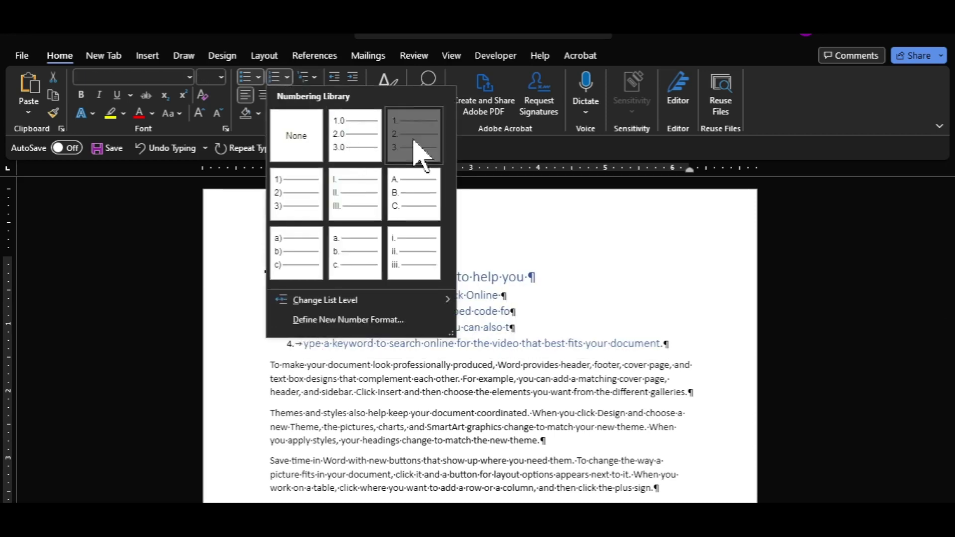
pyautogui.click(420, 157)
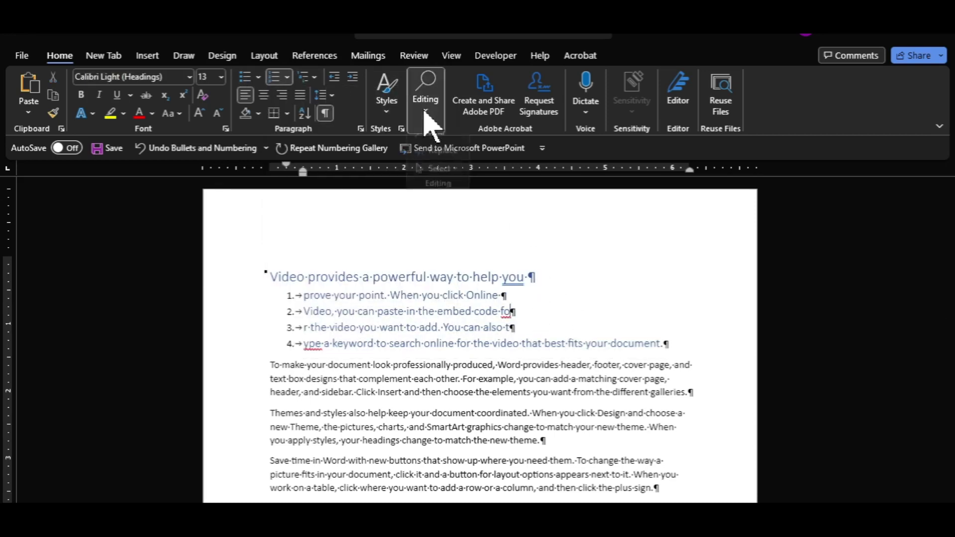
# Open Find and Replace from Editing and close it without changes.
pyautogui.click(426, 98)
pyautogui.click(433, 170)
pyautogui.click(631, 274)
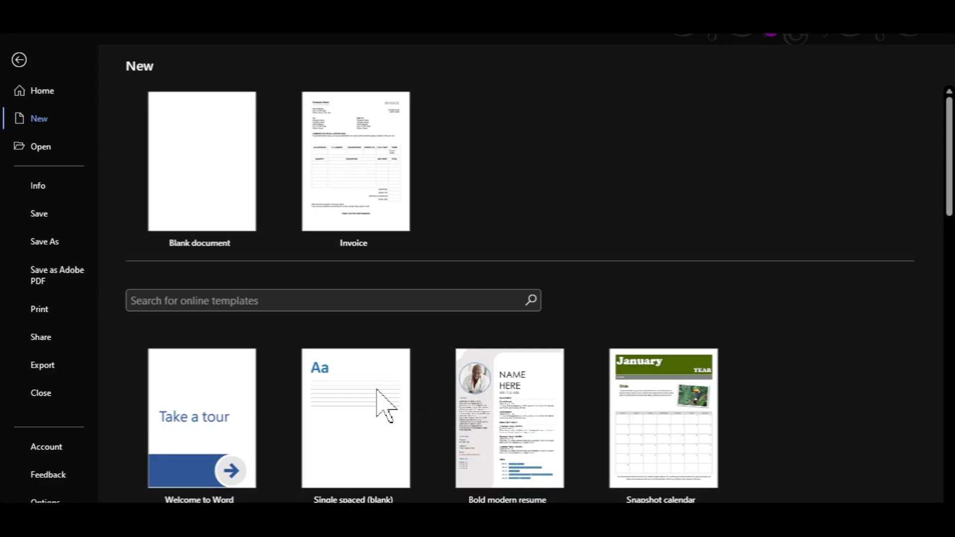
# Create a document from the 'Insert your first table of contents' template and scroll its pages.
pyautogui.scroll(-3, 371, 390)
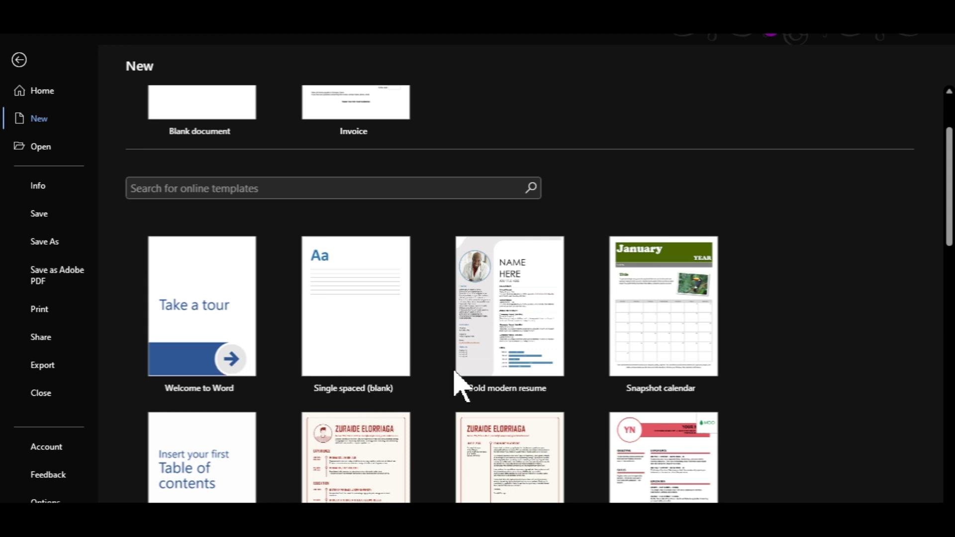
pyautogui.scroll(-3, 473, 386)
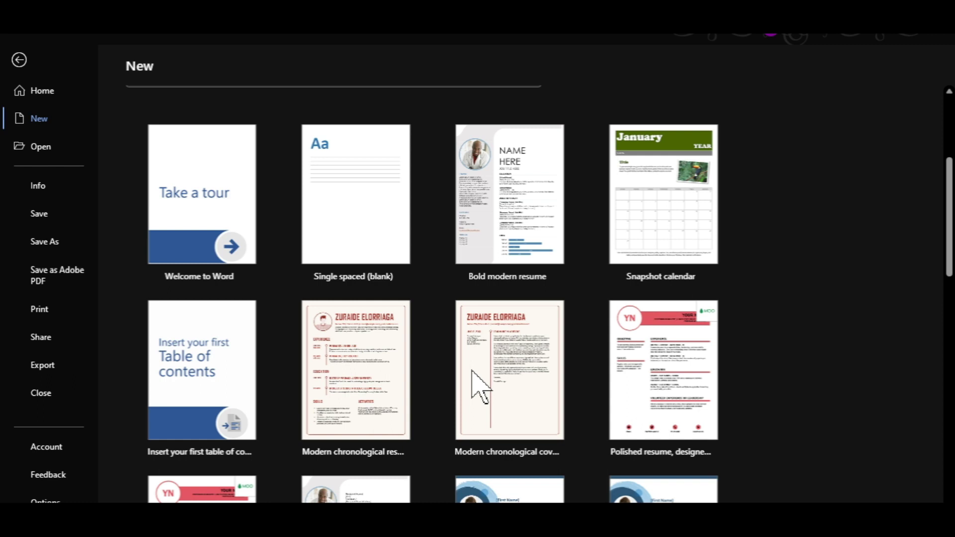
pyautogui.doubleClick(231, 397)
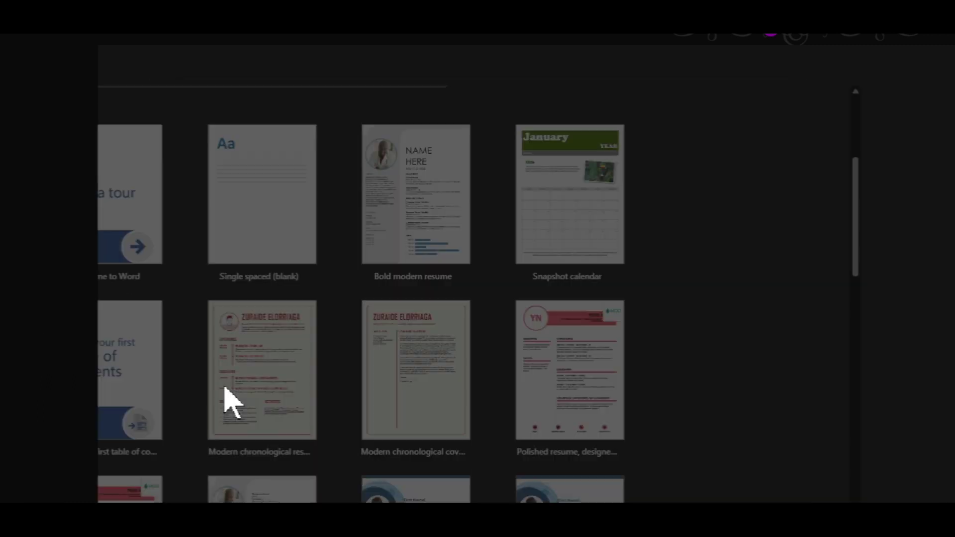
pyautogui.scroll(-12, 266, 385)
pyautogui.scroll(-20, 265, 385)
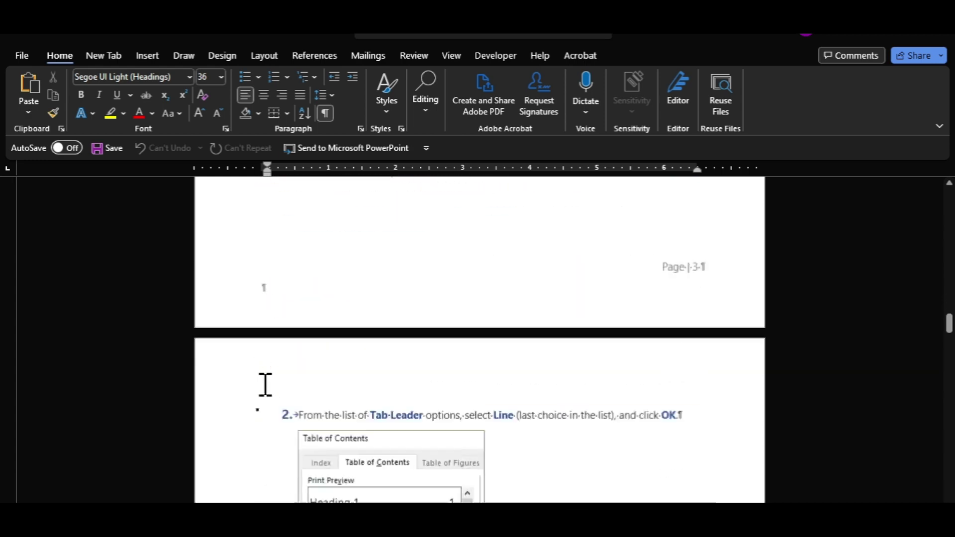
pyautogui.scroll(-15, 265, 385)
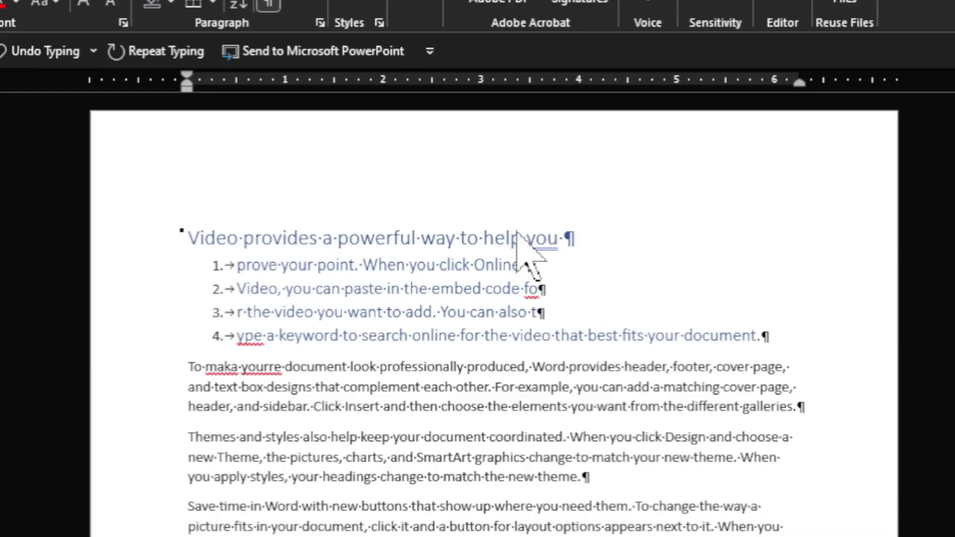
# Add the heading's missing period and correct fo, ype, yourre, maka to for, type, you're, make.
pyautogui.doubleClick(554, 242)
pyautogui.rightClick(548, 237)
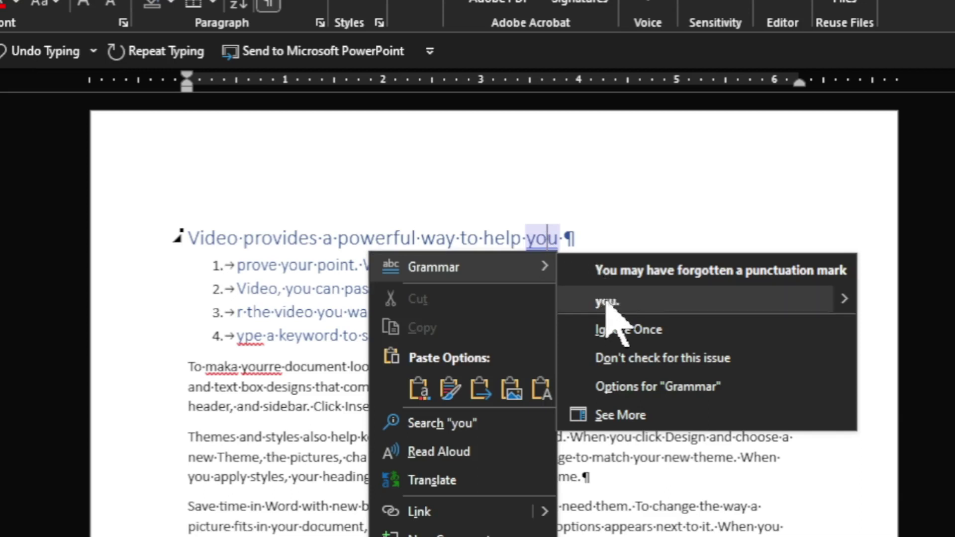
pyautogui.click(608, 299)
pyautogui.rightClick(536, 298)
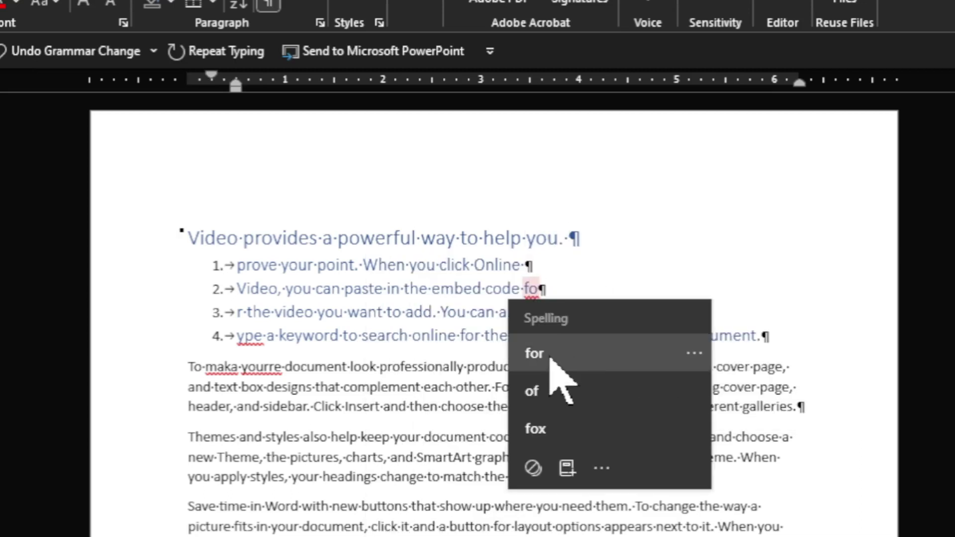
pyautogui.click(550, 357)
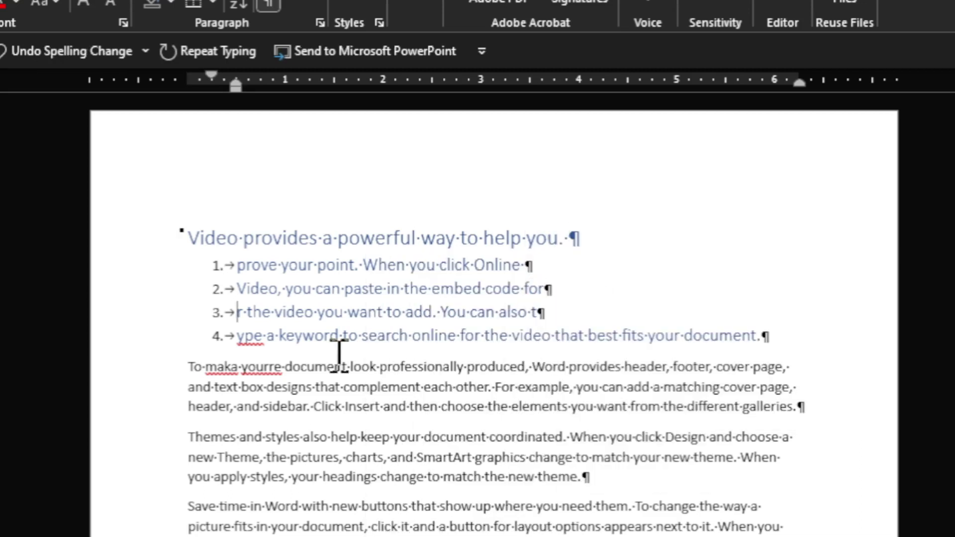
pyautogui.rightClick(247, 335)
pyautogui.click(251, 401)
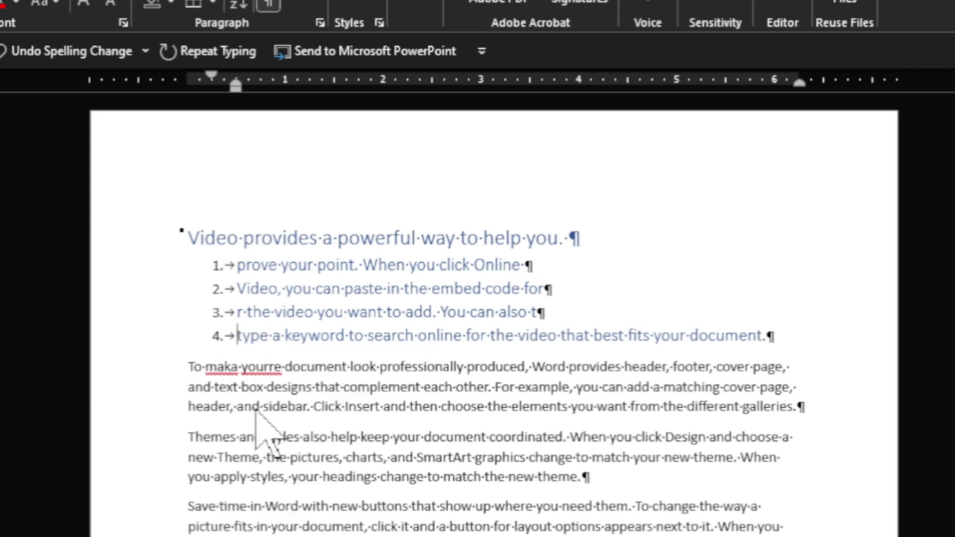
pyautogui.rightClick(247, 368)
pyautogui.click(259, 468)
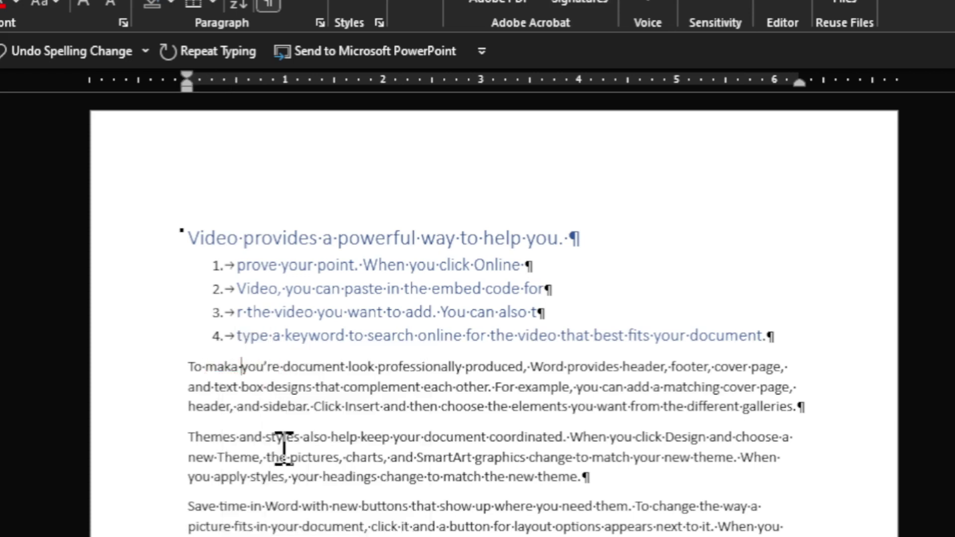
pyautogui.rightClick(225, 368)
pyautogui.click(224, 430)
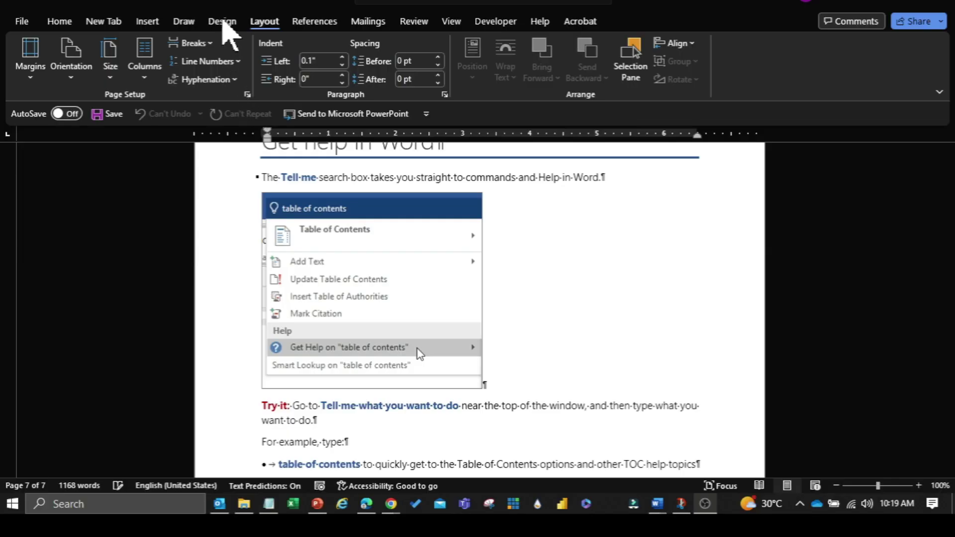
# Check the Design options and Layout margin presets, then show the Insert Header gallery.
pyautogui.click(222, 21)
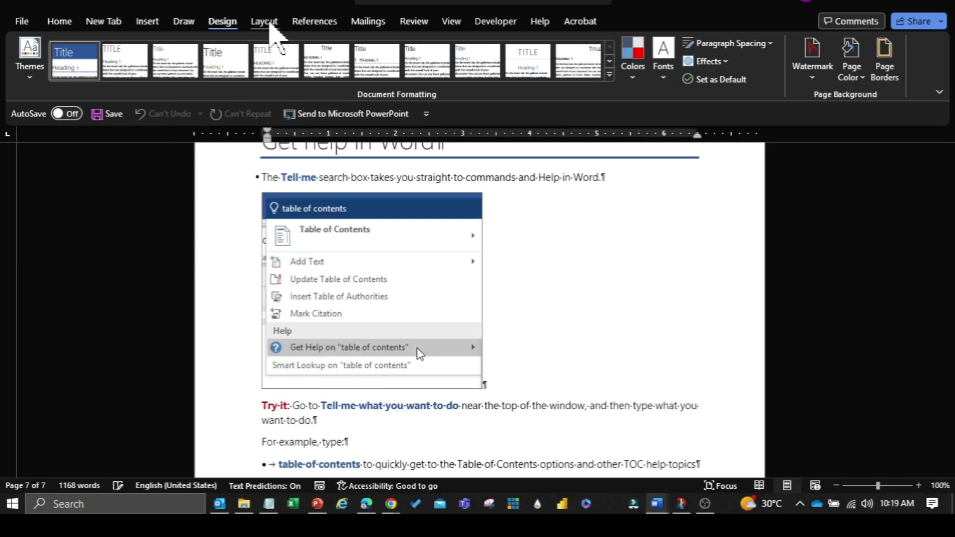
pyautogui.click(264, 21)
pyautogui.click(30, 60)
pyautogui.click(84, 180)
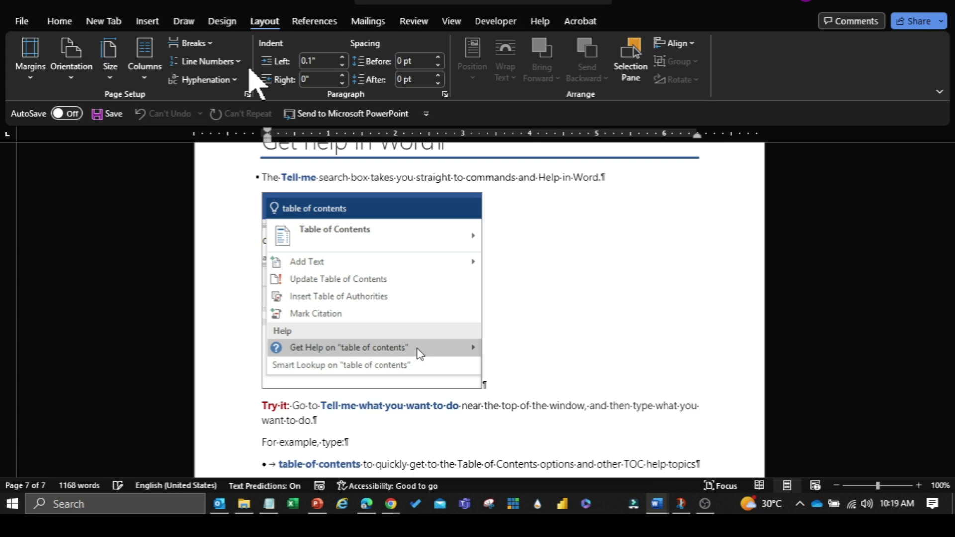
pyautogui.click(147, 21)
pyautogui.click(670, 43)
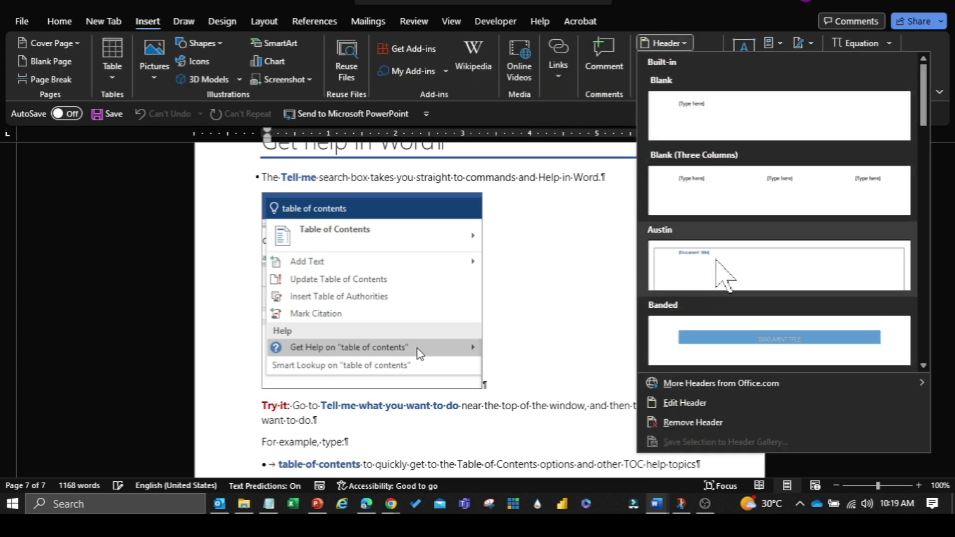
# Insert the Austin header reading 'Document header' and delete its title placeholder.
pyautogui.click(723, 274)
pyautogui.write('Document header')
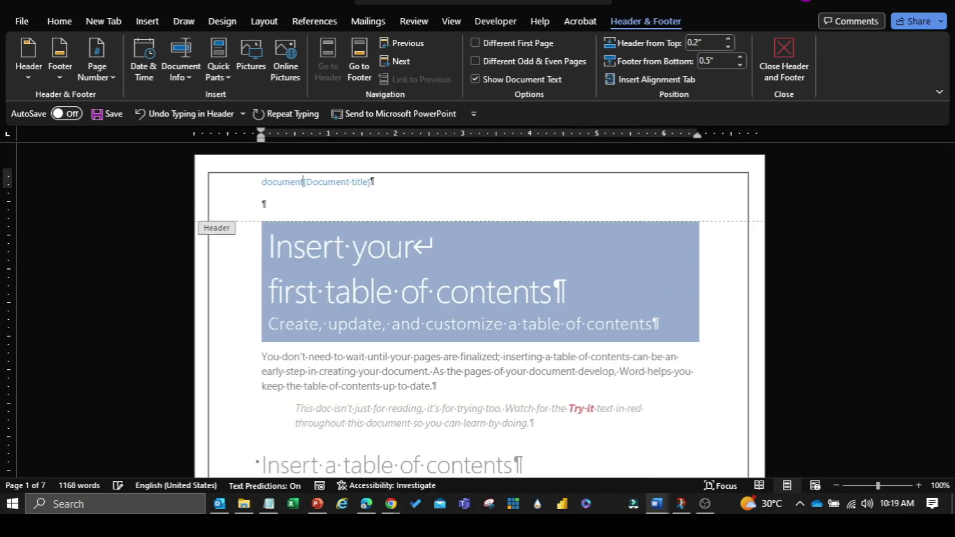
pyautogui.hotkey('ctrl', 'shift', 'End')
pyautogui.press('Delete')
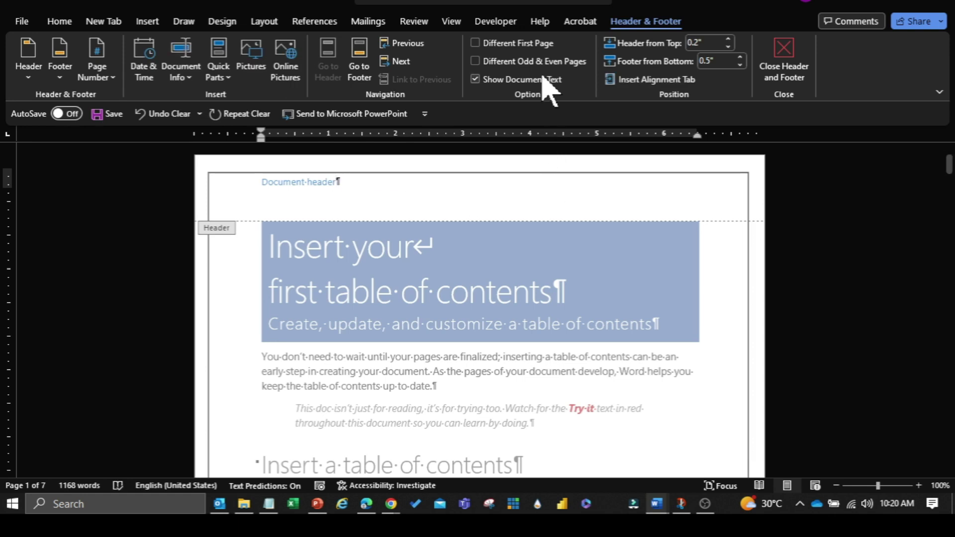
# Type 'This is' in the page-1 footer beside the page number.
pyautogui.click(359, 60)
pyautogui.click(348, 433)
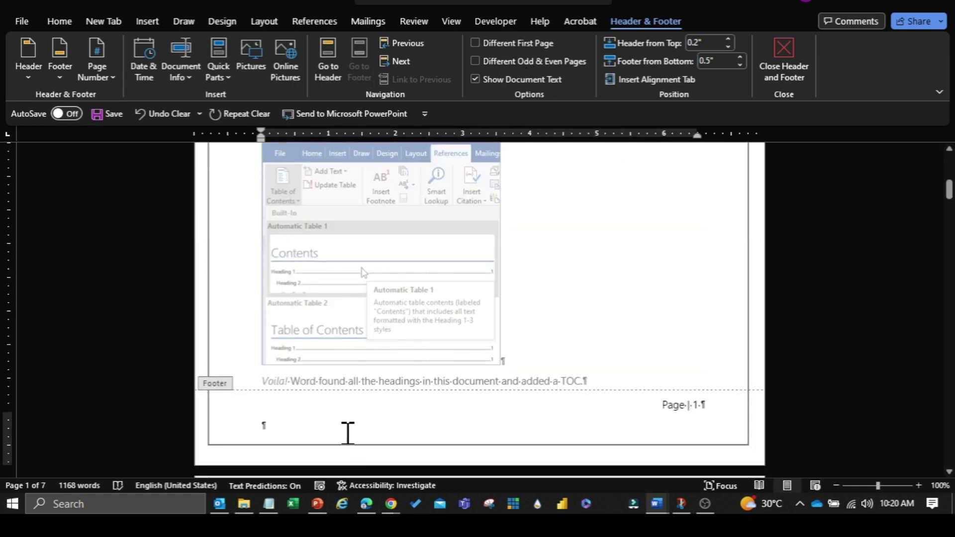
pyautogui.write('This is footer')
pyautogui.doubleClick(676, 405)
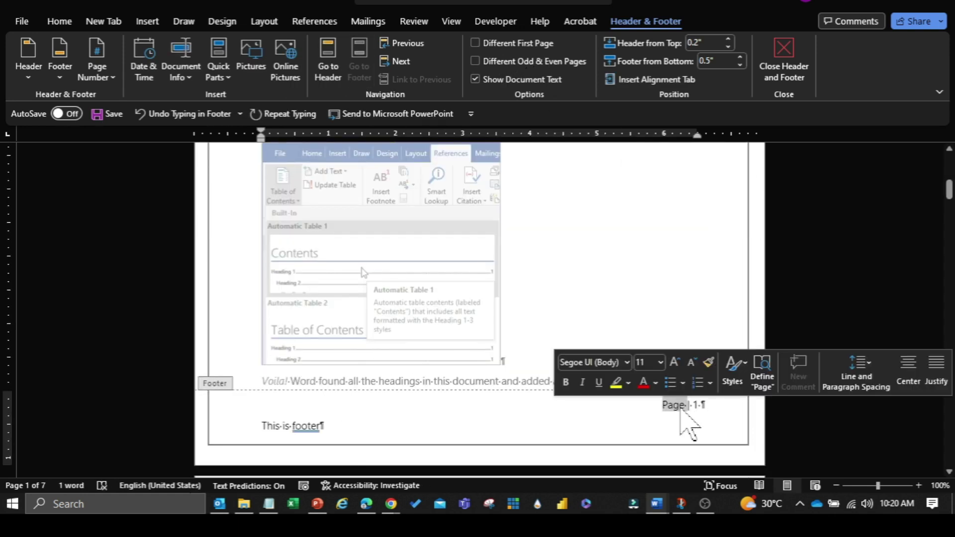
pyautogui.click(104, 79)
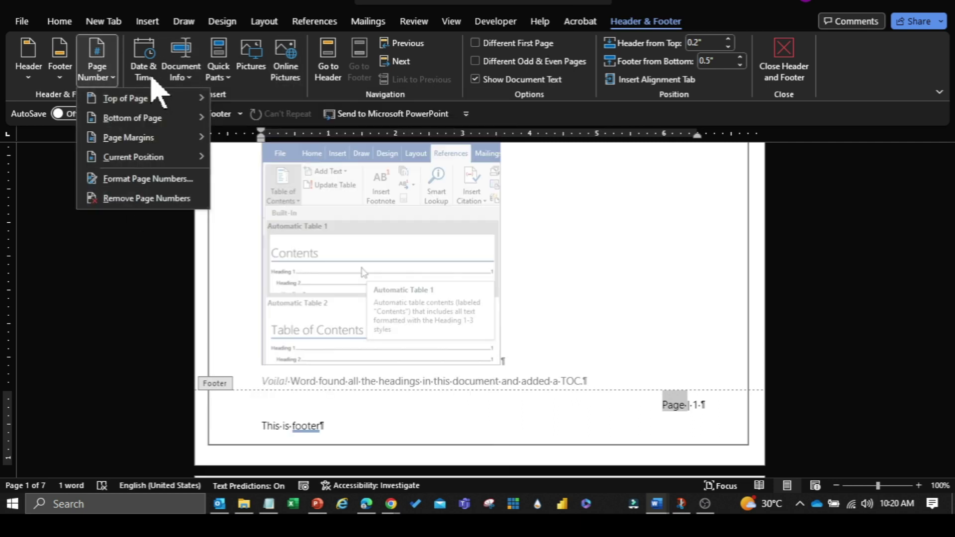
pyautogui.click(148, 75)
pyautogui.press('Escape')
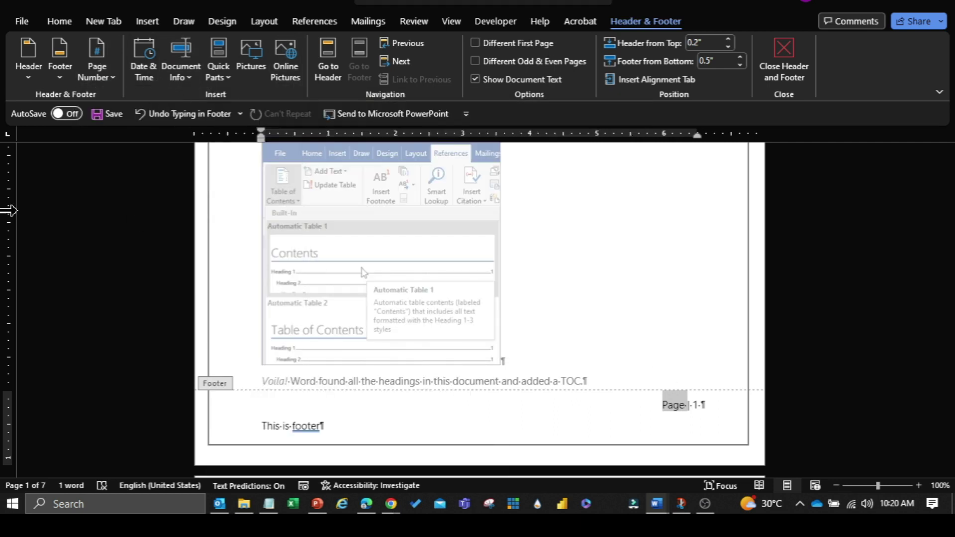
# Close header and footer editing and return to Print Layout view.
pyautogui.click(451, 21)
pyautogui.click(62, 75)
pyautogui.scroll(-3, 810, 401)
pyautogui.scroll(-10, 654, 367)
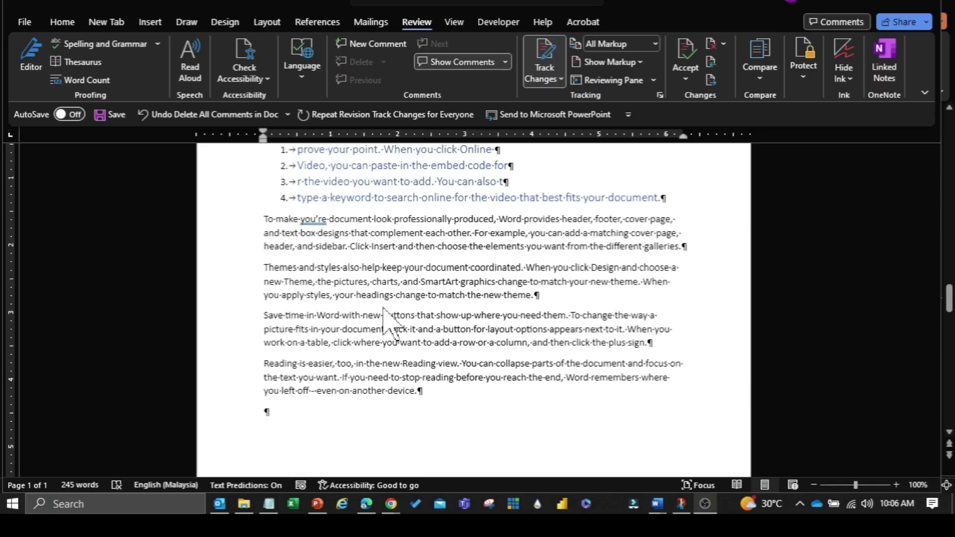
# Insert a styled four-by-two table below numbered list item 4.
pyautogui.press('Return')
pyautogui.press('Return')
pyautogui.press('Return')
pyautogui.press('Return')
pyautogui.click(273, 220)
pyautogui.click(150, 22)
pyautogui.click(115, 64)
pyautogui.click(156, 149)
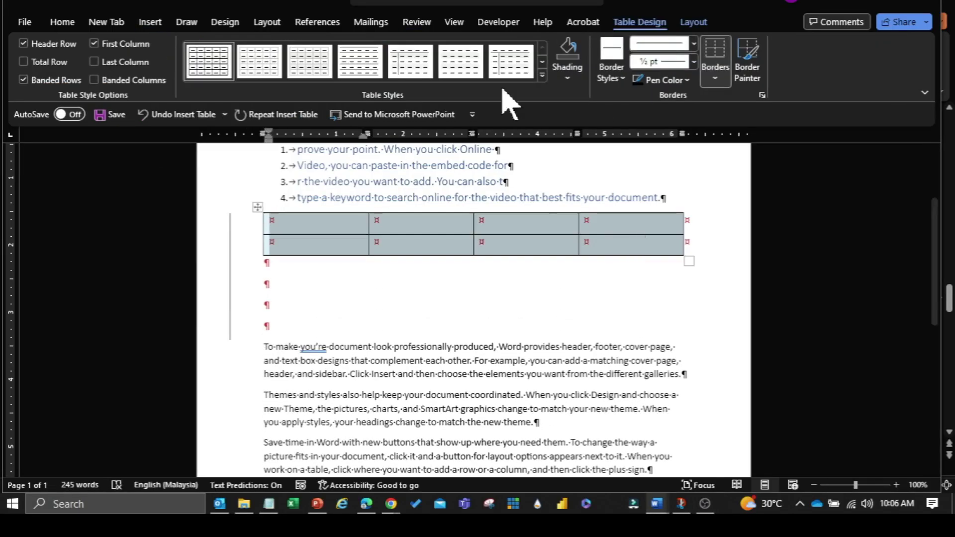
pyautogui.click(542, 75)
pyautogui.click(252, 99)
# Set the Review markup display to No Markup.
pyautogui.click(417, 22)
pyautogui.click(553, 80)
pyautogui.click(654, 45)
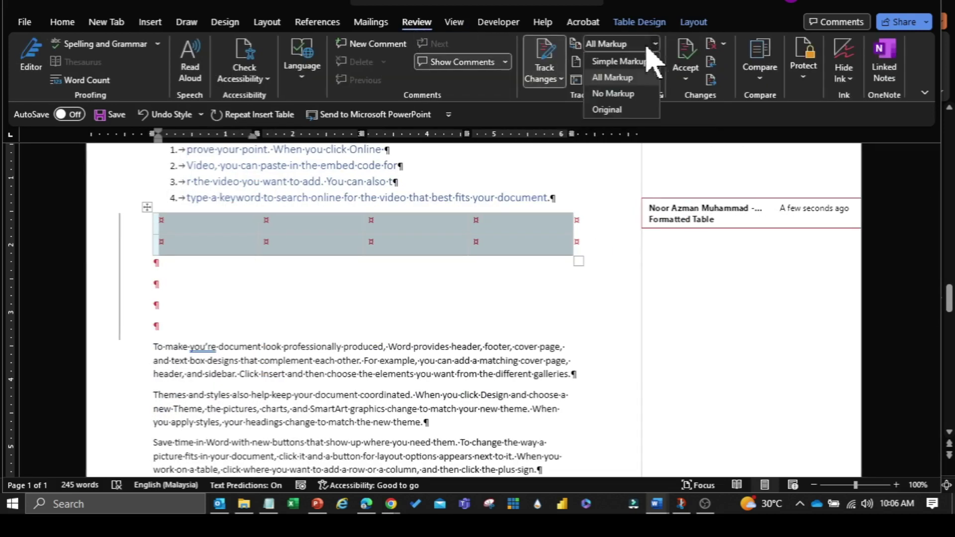
pyautogui.click(613, 93)
# Fill the header row with DATE, START, END, NAME in uppercase.
pyautogui.write('DATE')
pyautogui.press('Tab')
pyautogui.write('start')
pyautogui.press('Tab')
pyautogui.write('End\tname')
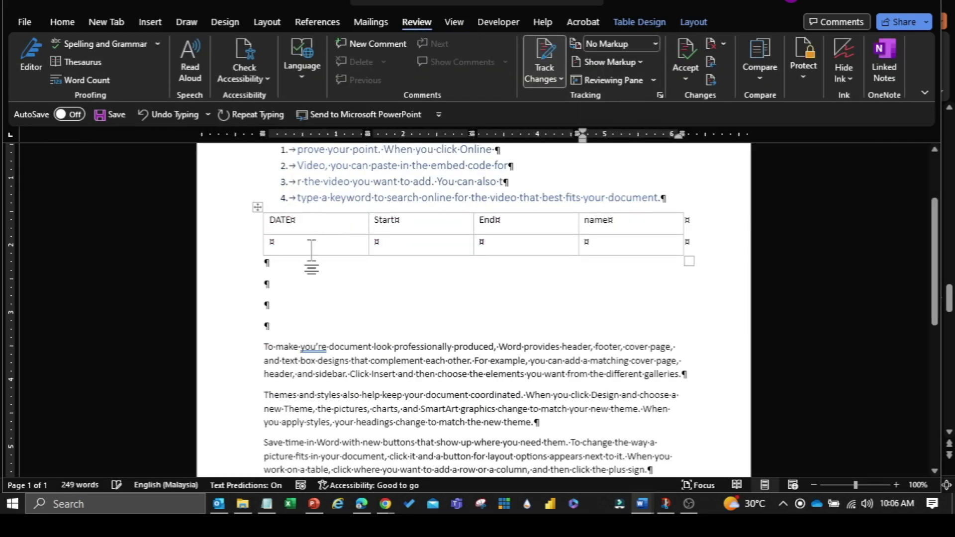
pyautogui.moveTo(298, 222); pyautogui.dragTo(607, 221)
pyautogui.click(62, 22)
pyautogui.click(174, 79)
pyautogui.click(199, 140)
# Enter 1/1/2023 and a person's name in the first row, capitalizing each word of the name.
pyautogui.click(319, 244)
pyautogui.write('1/1/2023')
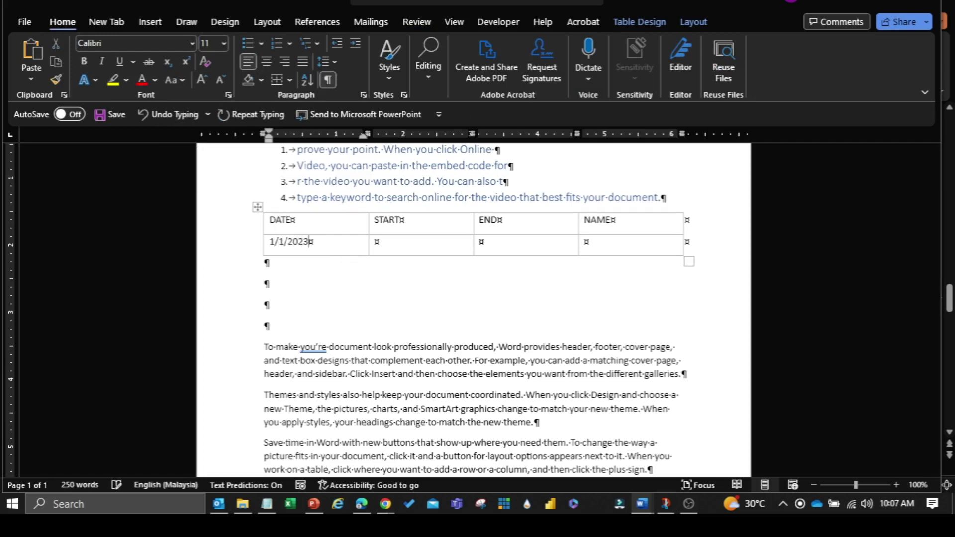
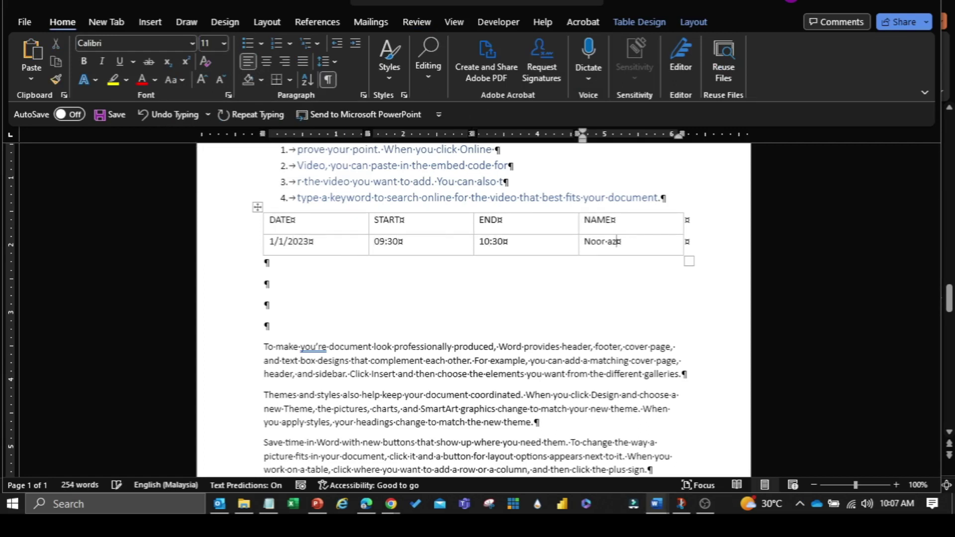
pyautogui.moveTo(585, 241); pyautogui.dragTo(637, 258)
pyautogui.click(182, 80)
pyautogui.click(214, 160)
# Narrow the END and NAME columns and give the table a yellow-bordered style.
pyautogui.moveTo(578, 227); pyautogui.dragTo(435, 235)
pyautogui.click(258, 207)
pyautogui.click(639, 22)
pyautogui.click(537, 82)
pyautogui.click(407, 150)
# Shade the header row and apply a green table style.
pyautogui.click(533, 273)
pyautogui.click(640, 21)
pyautogui.moveTo(284, 221)
pyautogui.mouseDown()
pyautogui.moveTo(598, 243)
pyautogui.moveTo(587, 222)
pyautogui.moveTo(294, 222)
pyautogui.mouseUp()
pyautogui.click(534, 271)
pyautogui.click(568, 76)
pyautogui.click(595, 234)
pyautogui.click(579, 161)
pyautogui.click(567, 75)
pyautogui.click(650, 234)
pyautogui.click(511, 61)
# Give the header row Heading 1 style and switch the table to blue borders.
pyautogui.click(62, 22)
pyautogui.click(389, 68)
pyautogui.click(563, 104)
pyautogui.click(640, 22)
pyautogui.click(511, 62)
pyautogui.click(537, 277)
pyautogui.moveTo(579, 224); pyautogui.dragTo(341, 230)
pyautogui.click(644, 256)
pyautogui.click(860, 131)
pyautogui.click(674, 198)
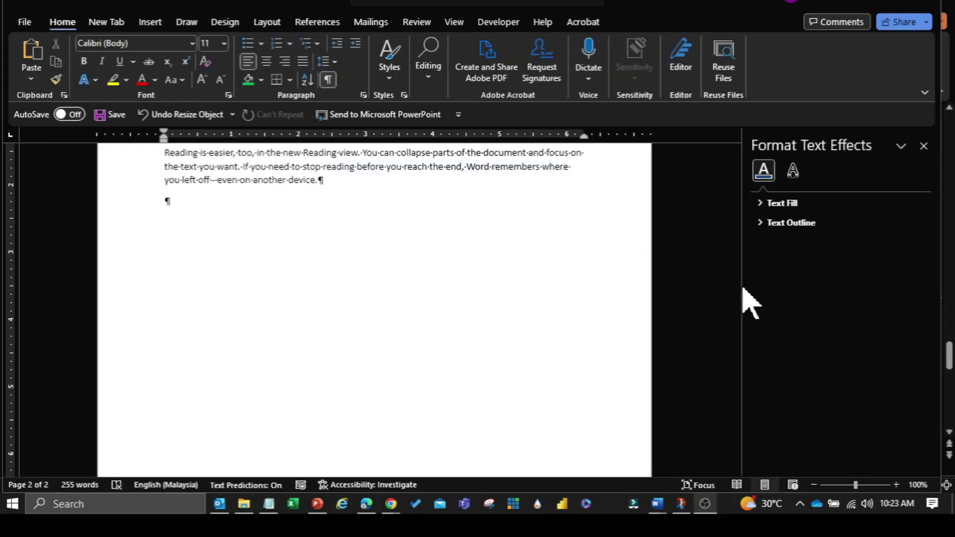
# Embed a new Microsoft PowerPoint Presentation object after the last paragraph.
pyautogui.click(150, 23)
pyautogui.click(814, 79)
pyautogui.click(826, 98)
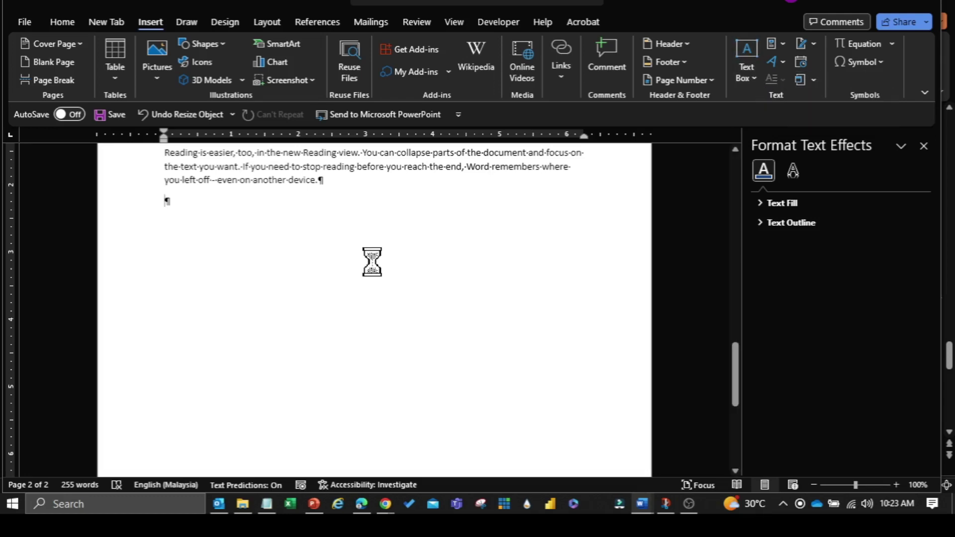
pyautogui.moveTo(524, 174); pyautogui.dragTo(525, 188)
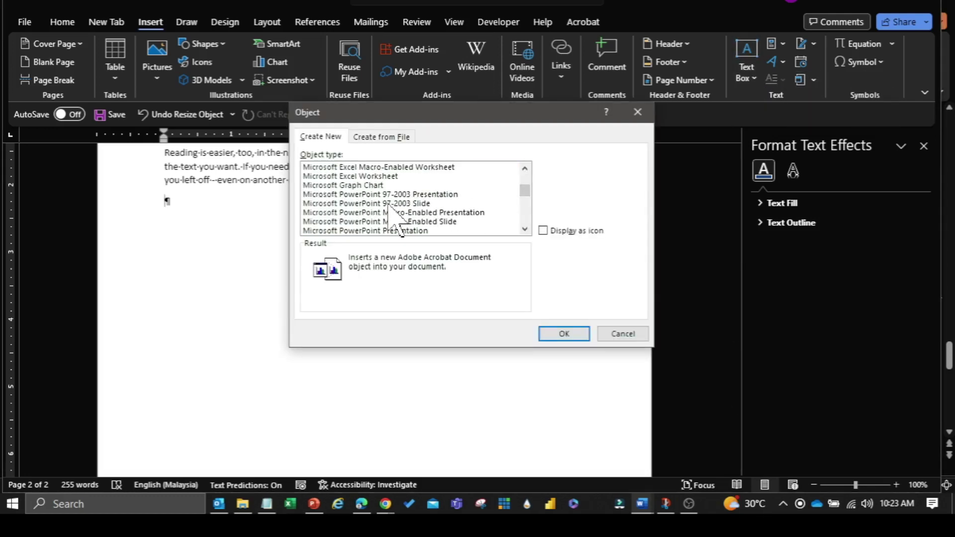
pyautogui.moveTo(373, 187); pyautogui.dragTo(390, 215)
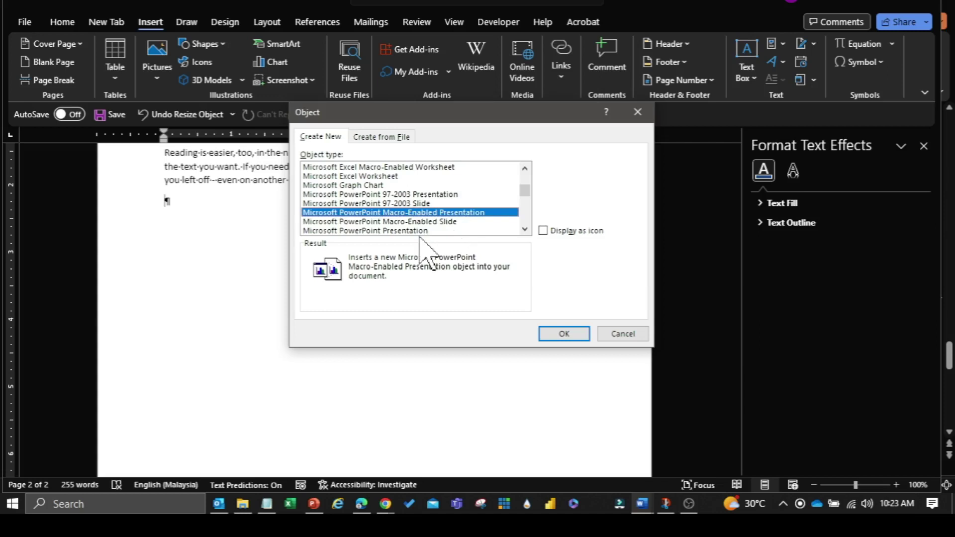
pyautogui.doubleClick(419, 233)
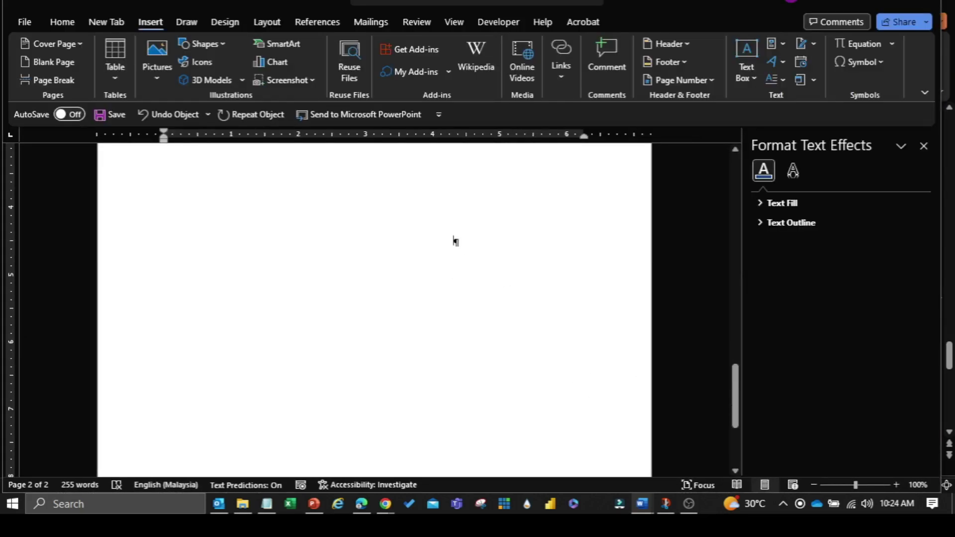
pyautogui.click(453, 242)
# Add an empty line below the presentation and choose Text from File.
pyautogui.click(465, 355)
pyautogui.press('Return')
pyautogui.press('Return')
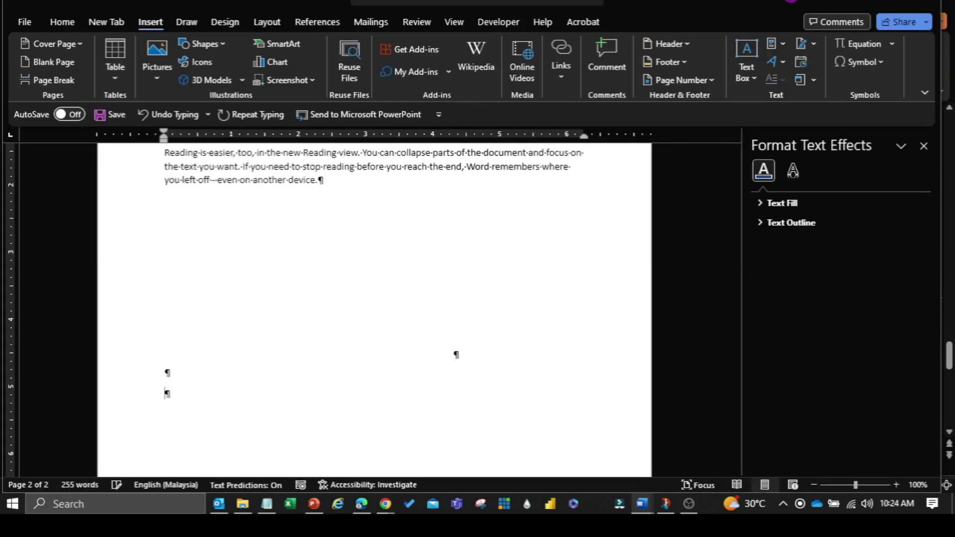
pyautogui.click(814, 79)
pyautogui.click(841, 118)
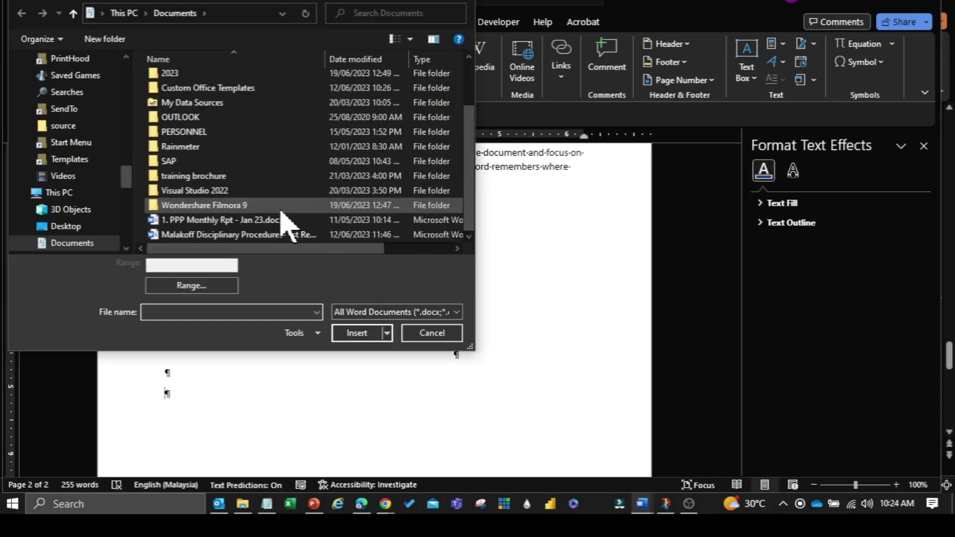
# Select '1. PPP Monthly Rpt - Jan 23.docx' in Documents and insert its text.
pyautogui.click(219, 220)
pyautogui.click(356, 333)
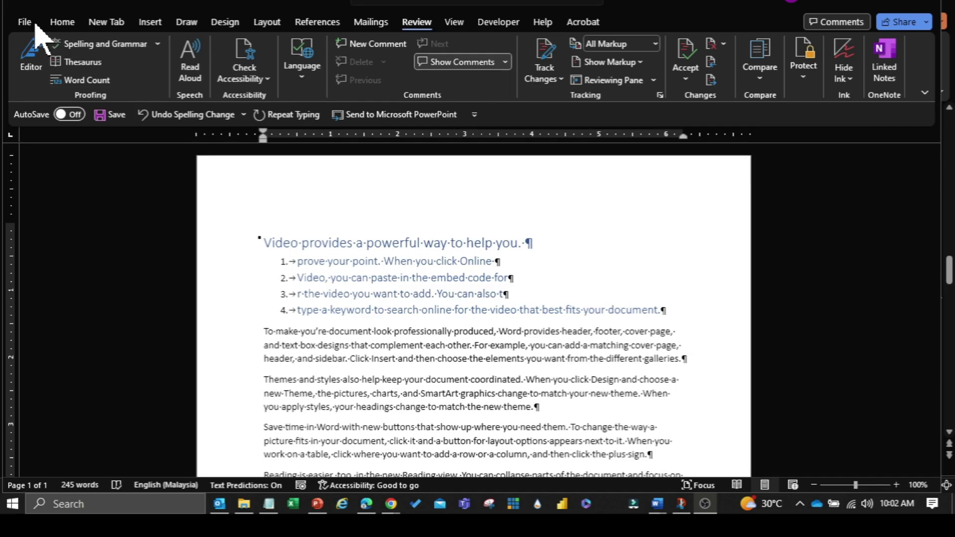
pyautogui.click(59, 23)
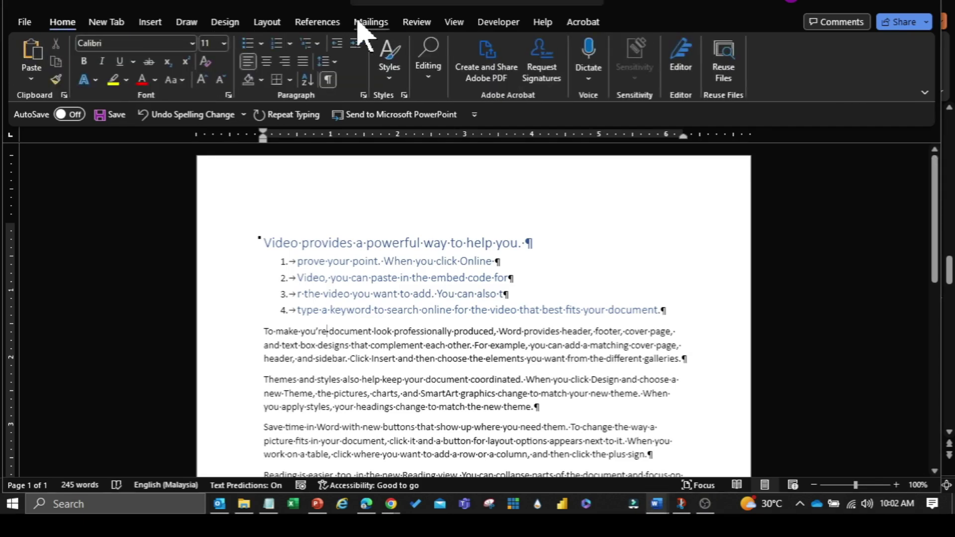
pyautogui.click(409, 25)
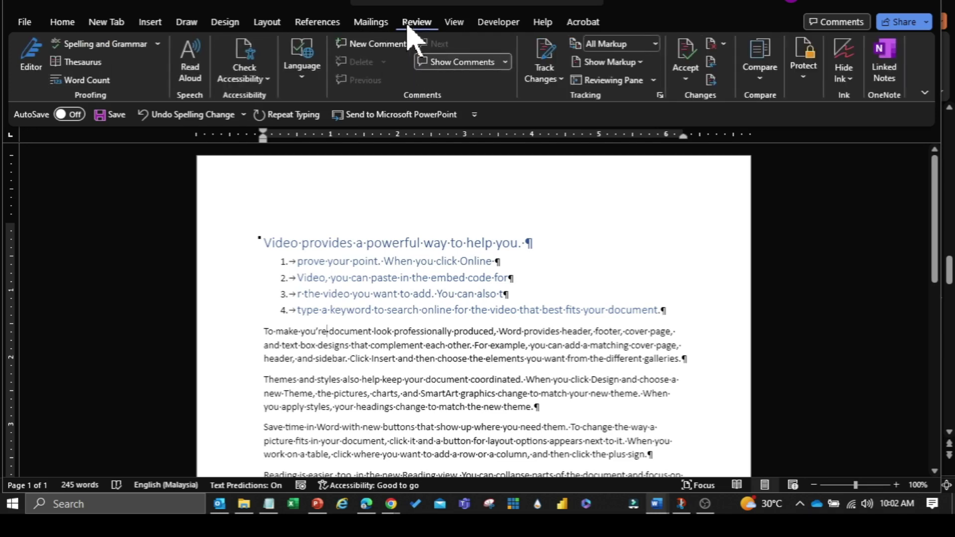